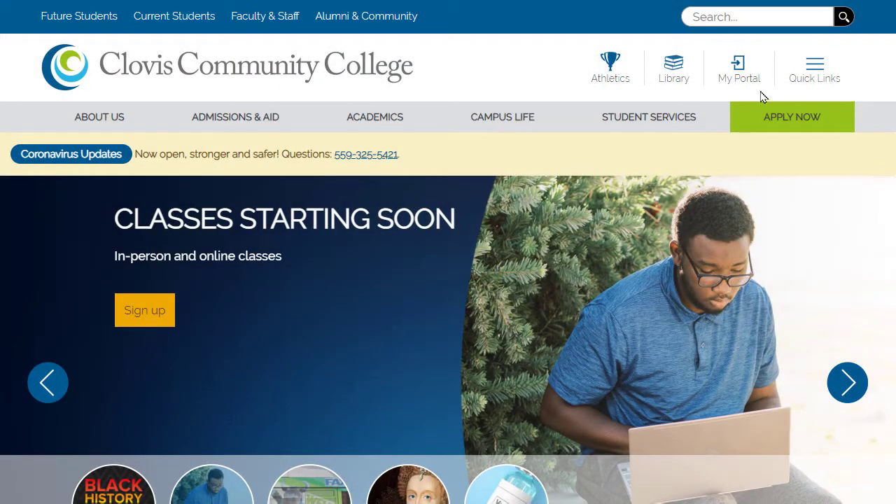
- Go to the college Library's Articles: Research Databases page and scroll to EBSCOhost Academic Search Complete
left_click(672, 69)
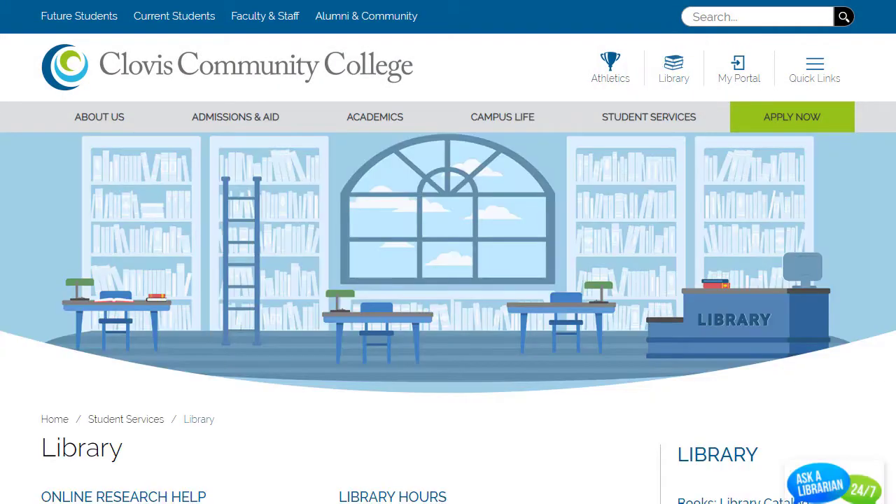
scroll(448, 252, "down", 5)
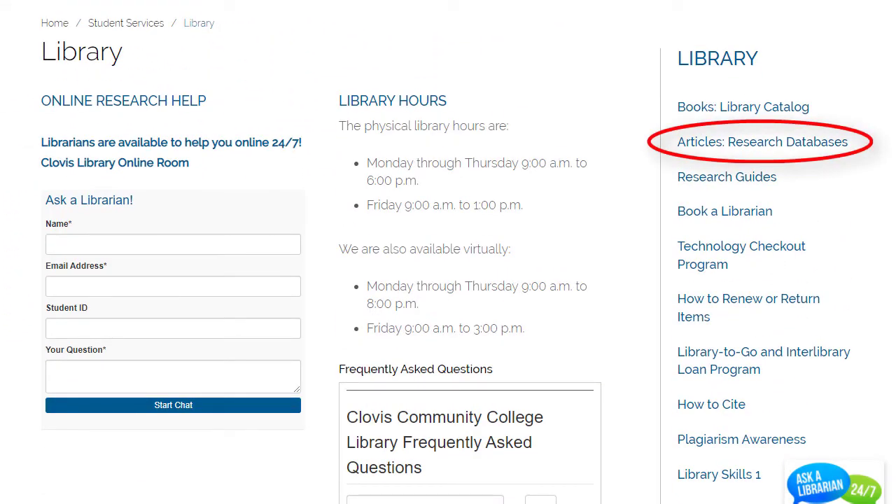
left_click(838, 141)
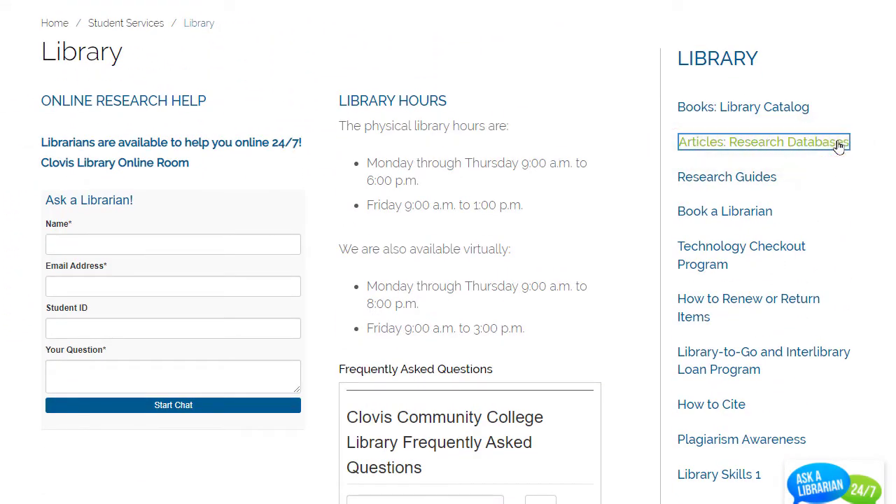
scroll(448, 252, "down", 15)
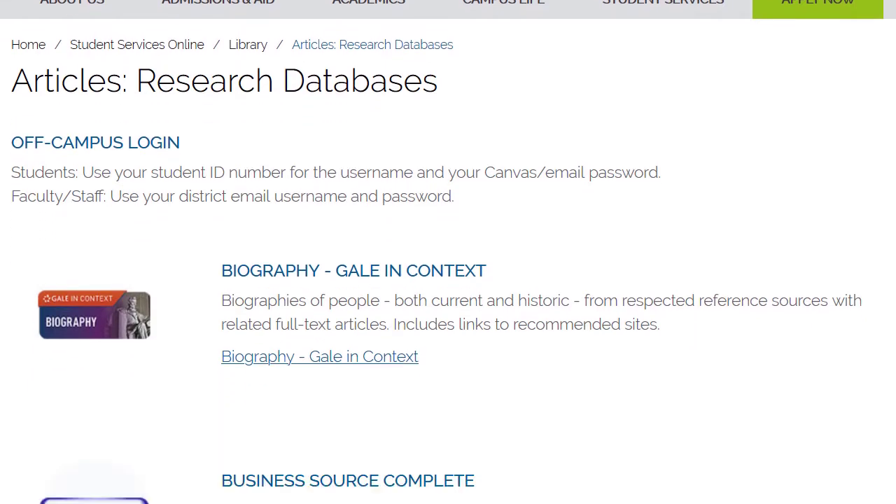
scroll(448, 252, "down", 6)
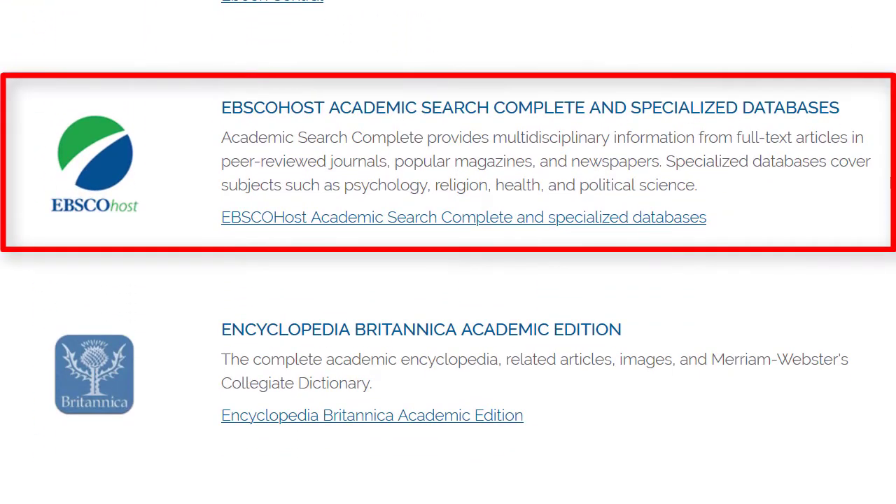
- Follow the EBSCOhost Academic Search Complete and specialized databases link through sign-in to Basic Search
left_click(786, 112)
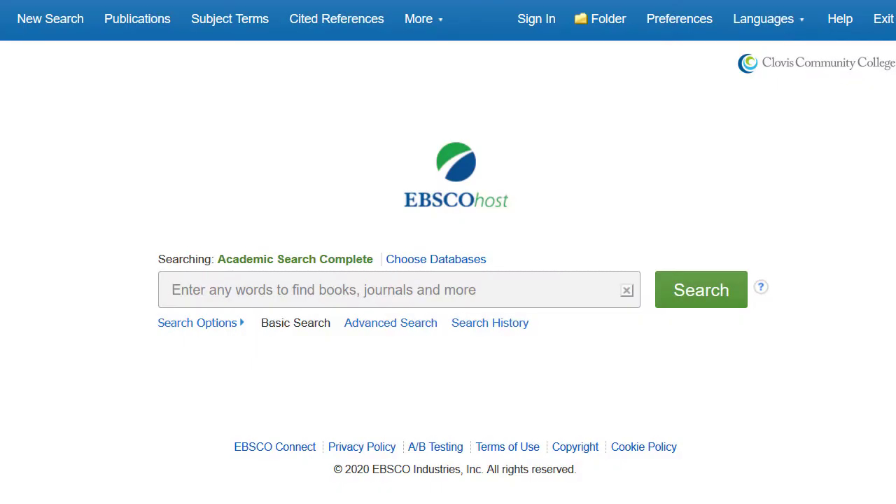
- Add MasterFILE Complete, America: History and Life, Political Science Complete, Newspaper Source Plus and SocINDEX to the search
left_click(428, 264)
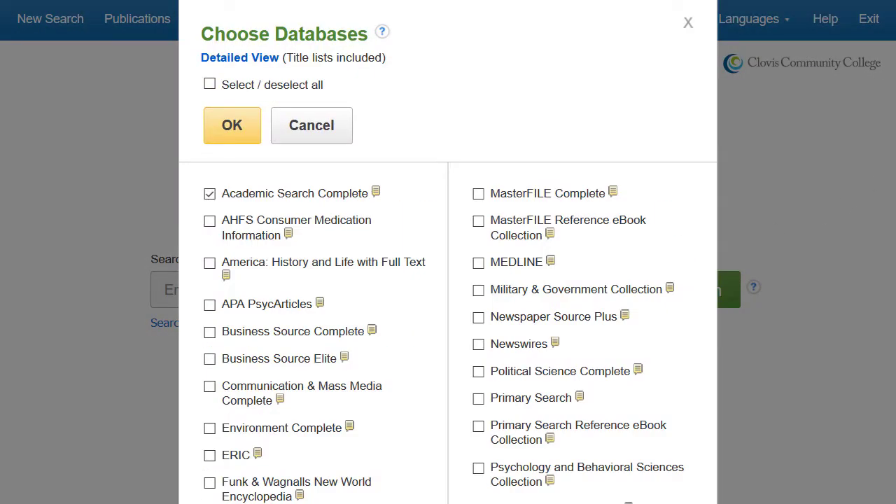
scroll(448, 252, "down", 5)
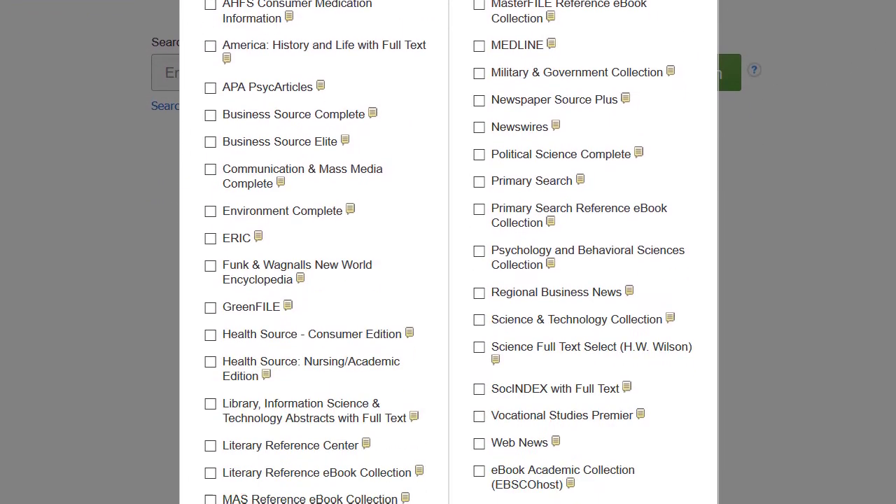
scroll(448, 252, "up", 5)
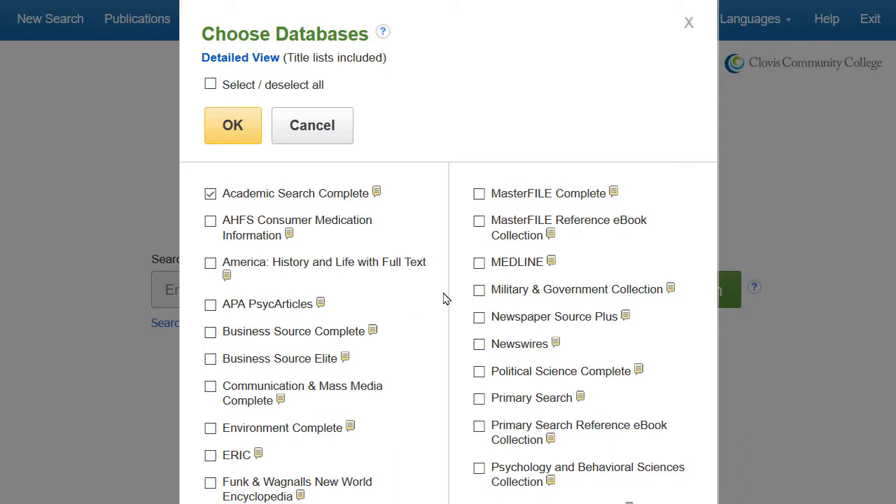
mouse_move(228, 277)
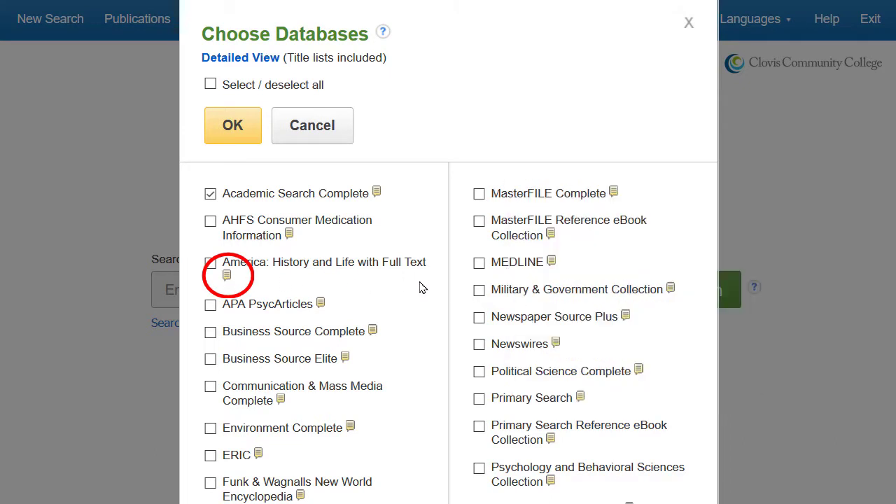
mouse_move(616, 196)
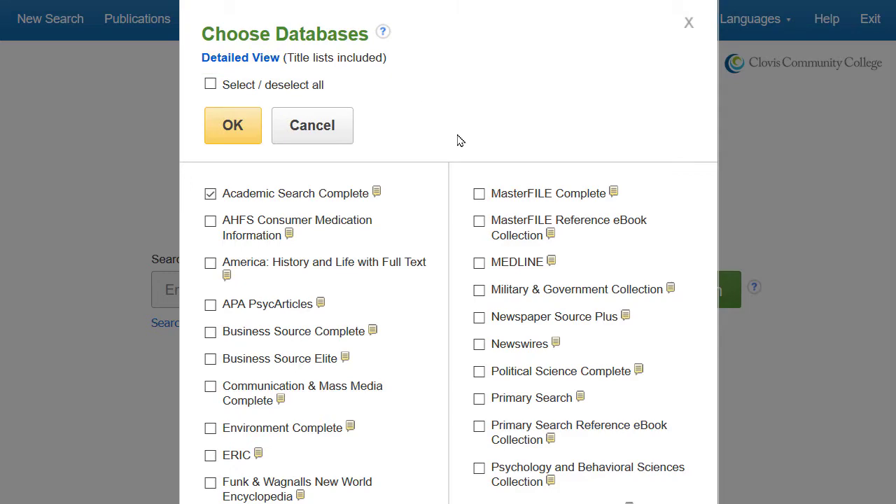
left_click(479, 194)
left_click(210, 263)
left_click(479, 371)
left_click(479, 316)
scroll(479, 350, "down", 3)
left_click(479, 375)
scroll(450, 376, "up", 5)
left_click(231, 127)
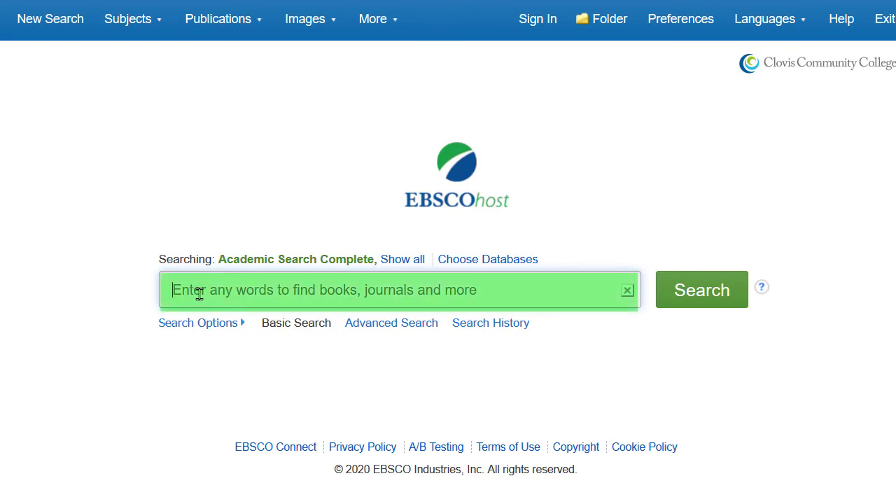
- Search the selected databases for "two party system" and "united states"
type("\"two party system\"")
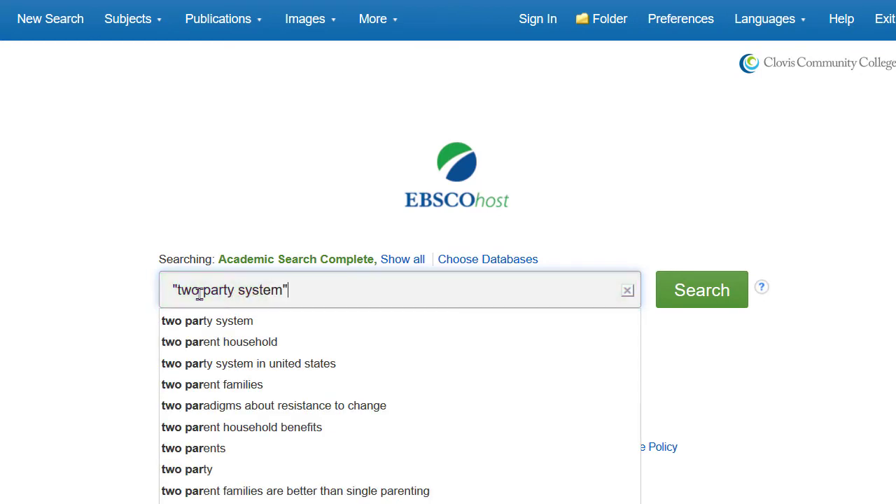
type(" and \"united s")
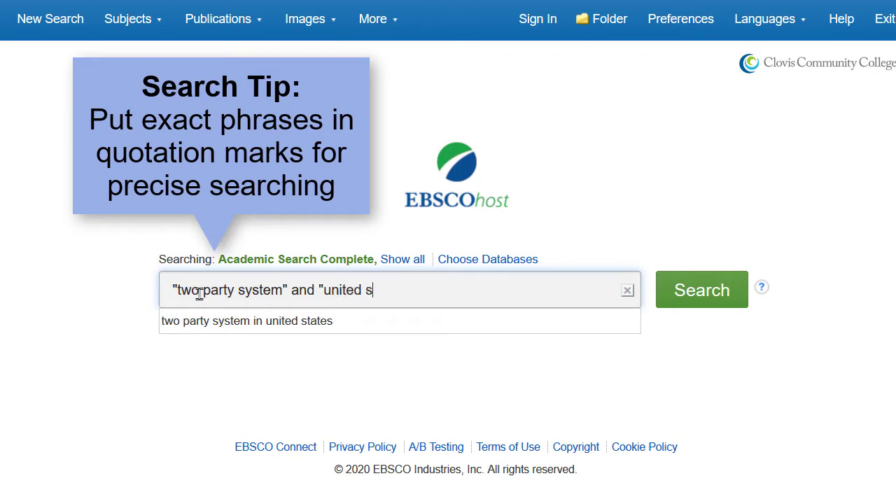
type("tates\"")
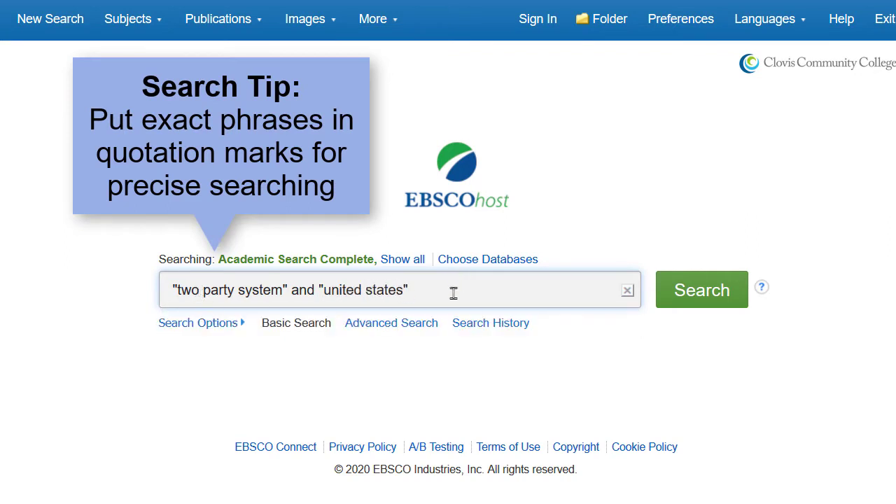
left_click(696, 295)
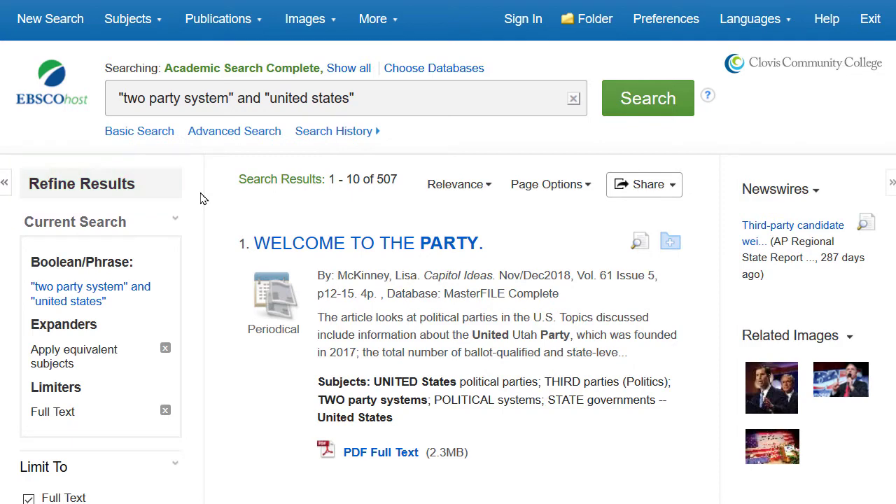
- Limit results to full-text, peer-reviewed journals published 2007–2020 using the Refine Results date slider
scroll(200, 199, "down", 5)
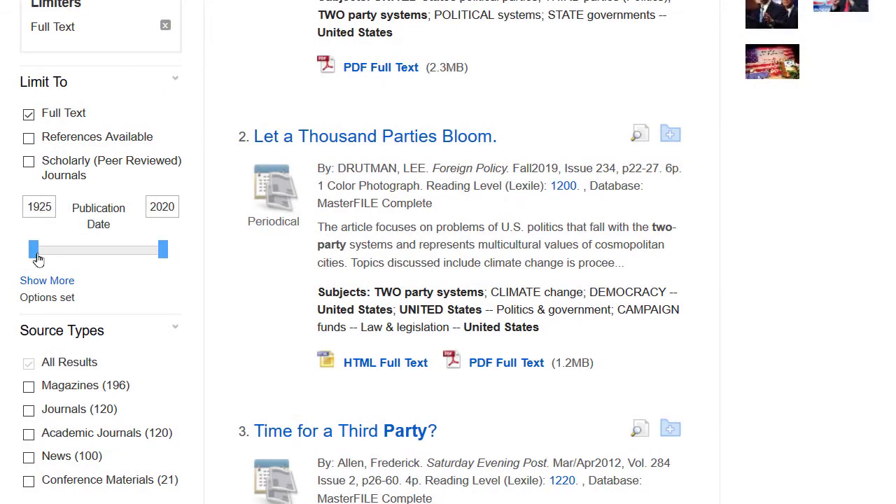
left_click_drag(35, 253, 151, 260)
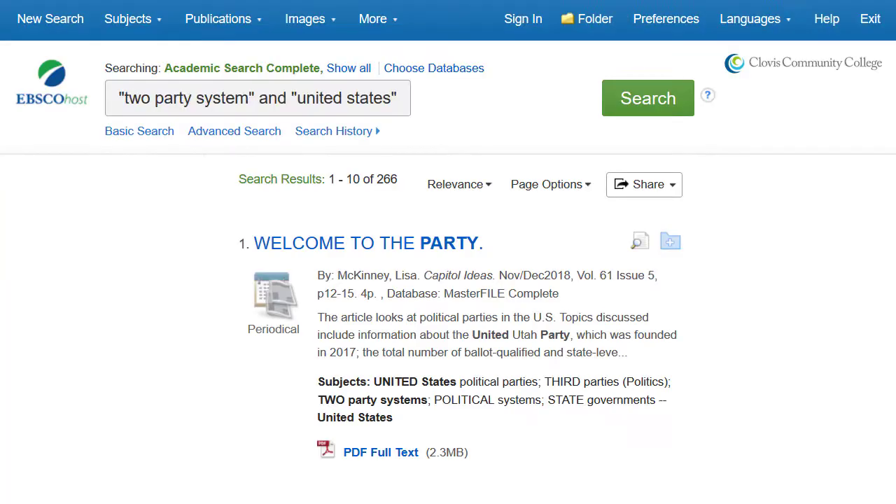
scroll(206, 214, "down", 10)
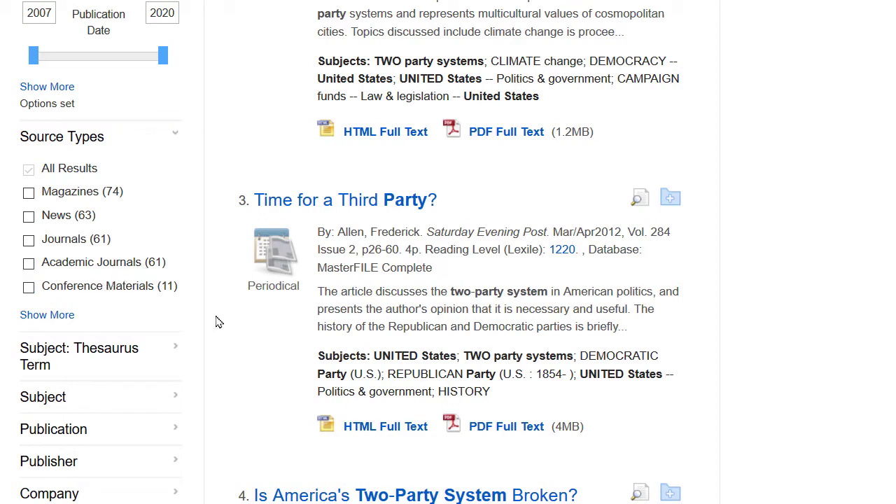
scroll(217, 322, "down", 4)
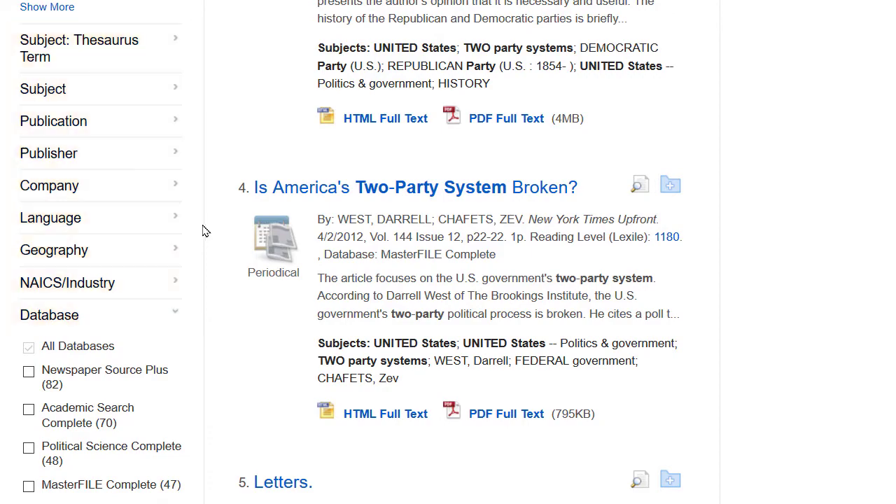
scroll(204, 231, "up", 15)
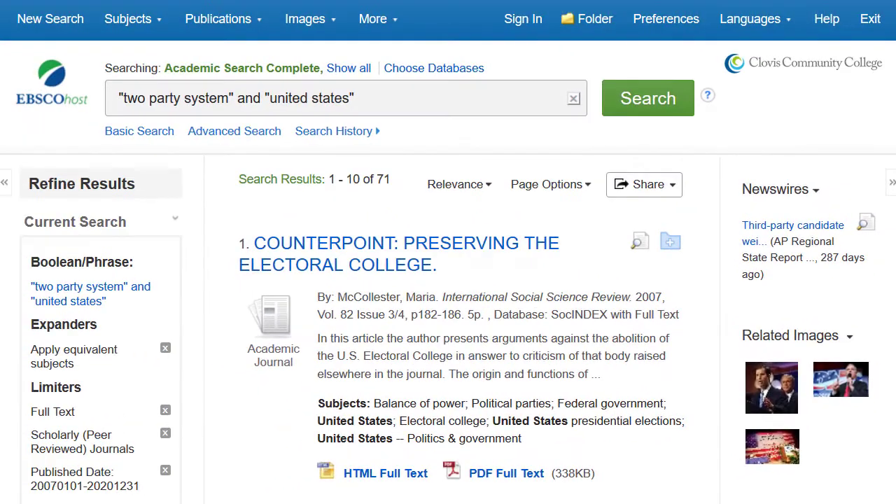
- Open the detailed record of result 1, 'Counterpoint: Preserving the Electoral College'
left_click(510, 241)
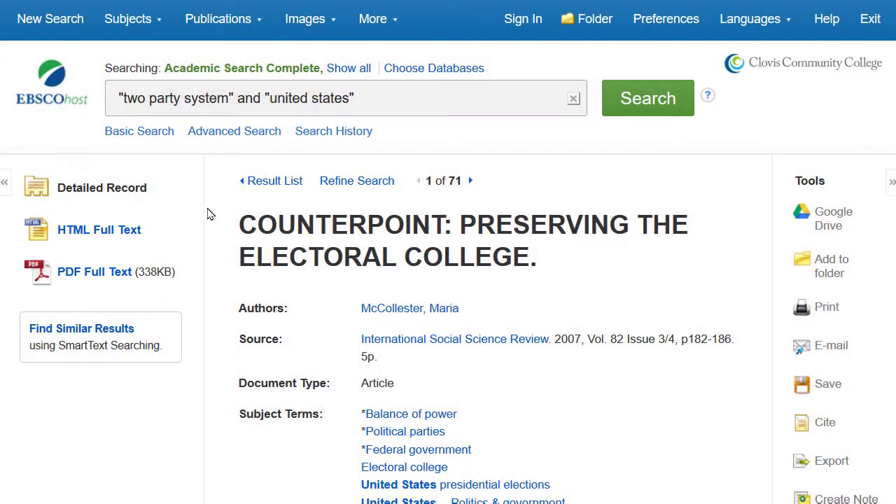
scroll(207, 215, "down", 2)
scroll(208, 214, "down", 1)
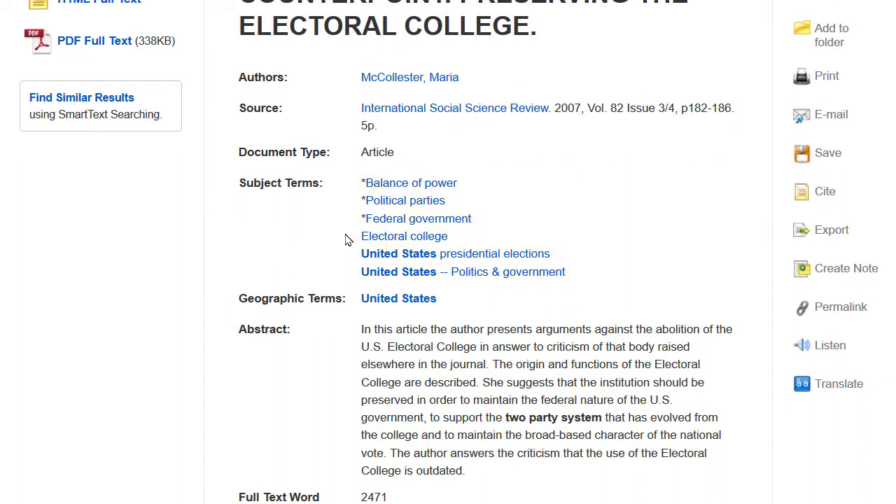
scroll(344, 239, "down", 2)
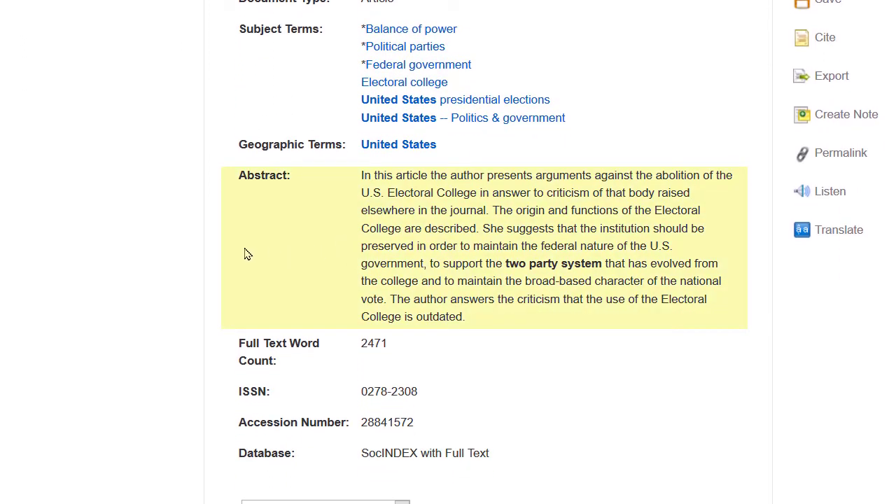
scroll(186, 280, "down", 1)
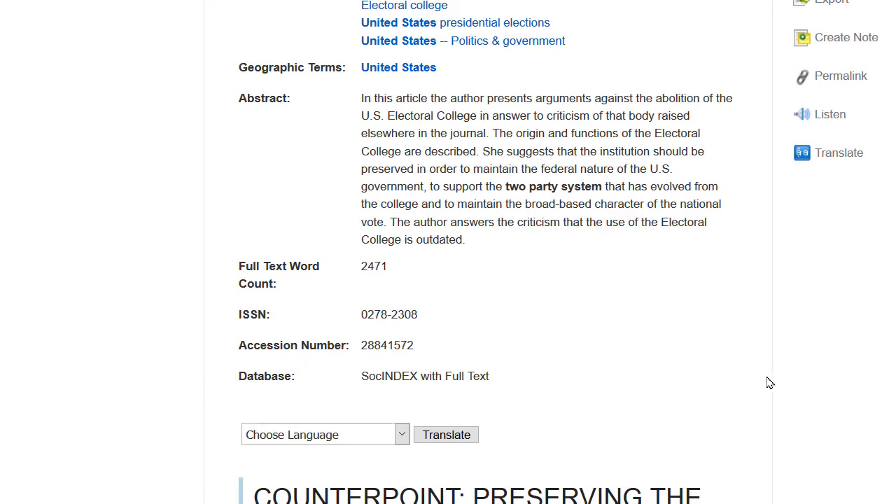
scroll(769, 384, "up", 5)
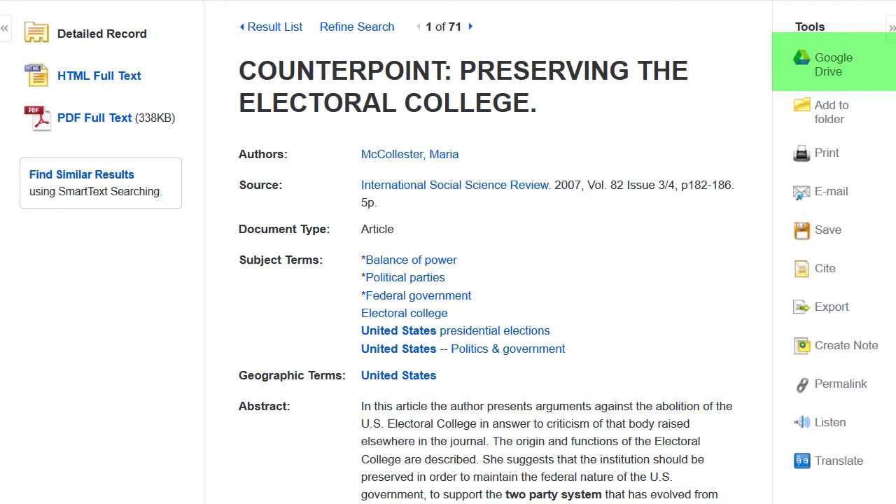
- Preview the article's E-mail form and Permalink panel, closing each without using them
left_click(833, 196)
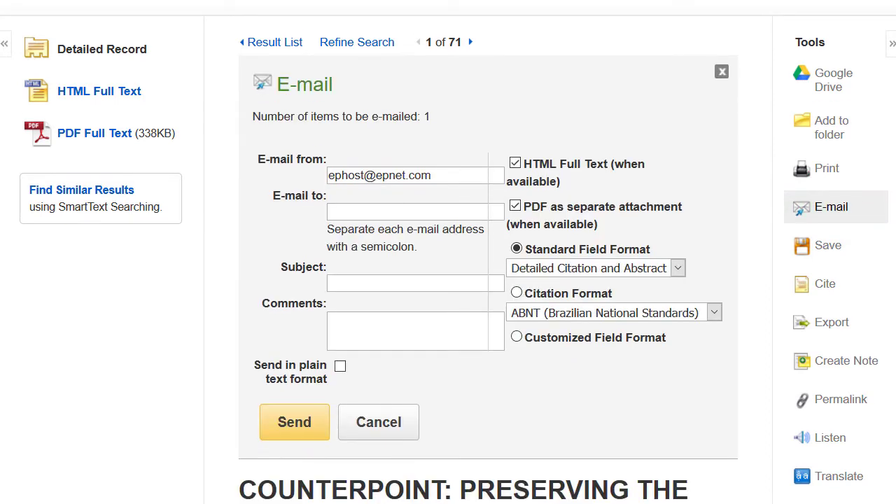
left_click(886, 203)
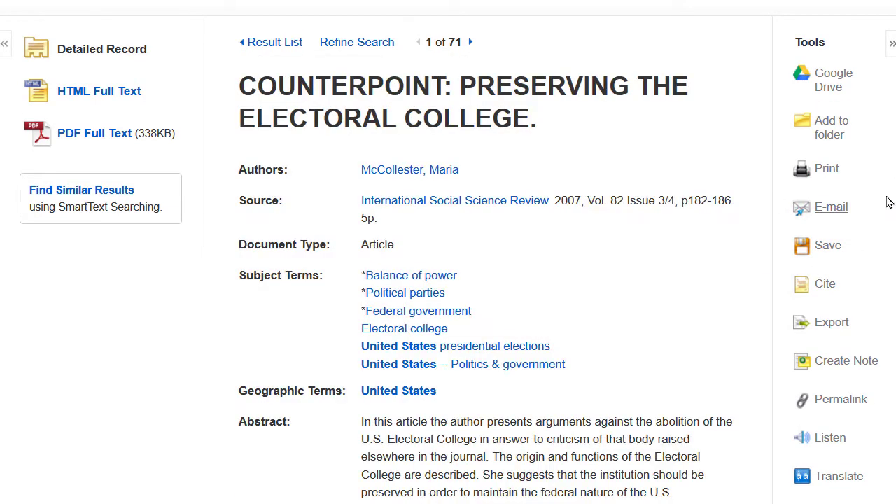
left_click(840, 400)
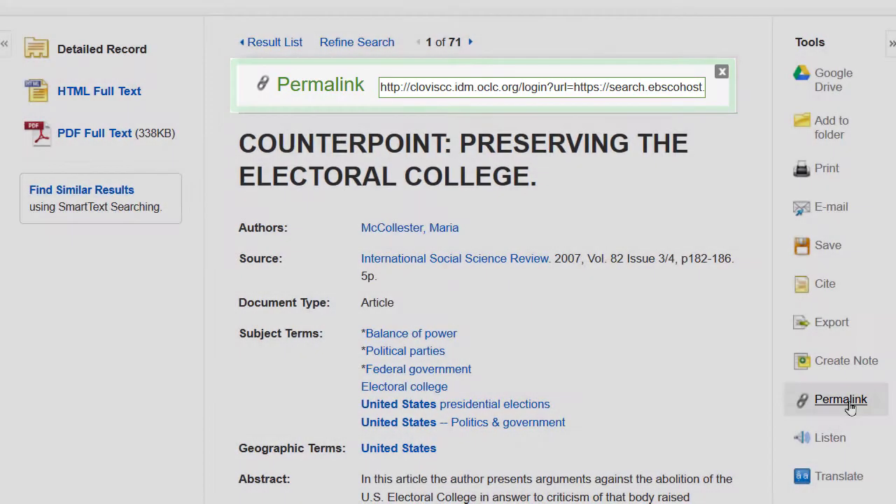
left_click(847, 406)
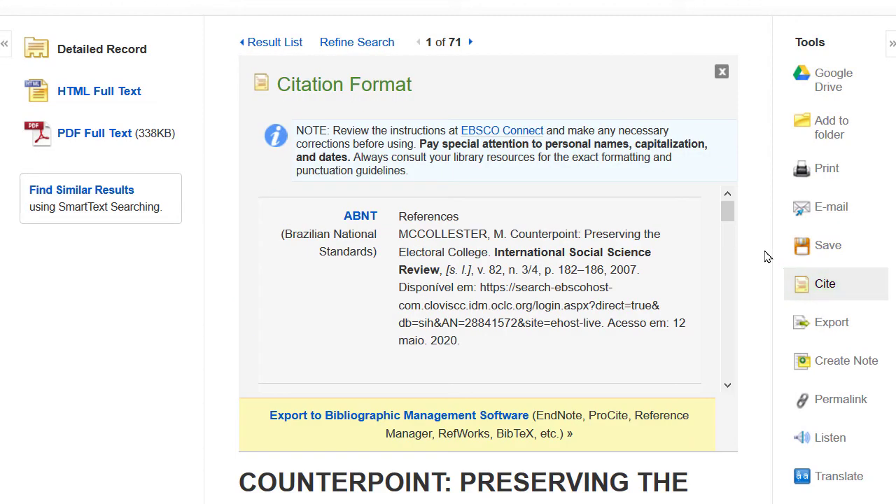
- Scroll the Citation Format list from ABNT down to APA, then close it
left_click_drag(728, 213, 728, 258)
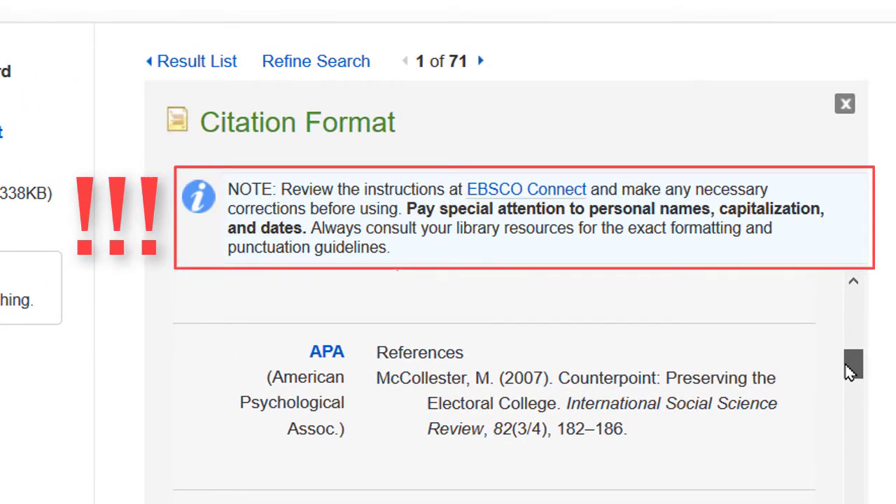
scroll(851, 372, "up", 5)
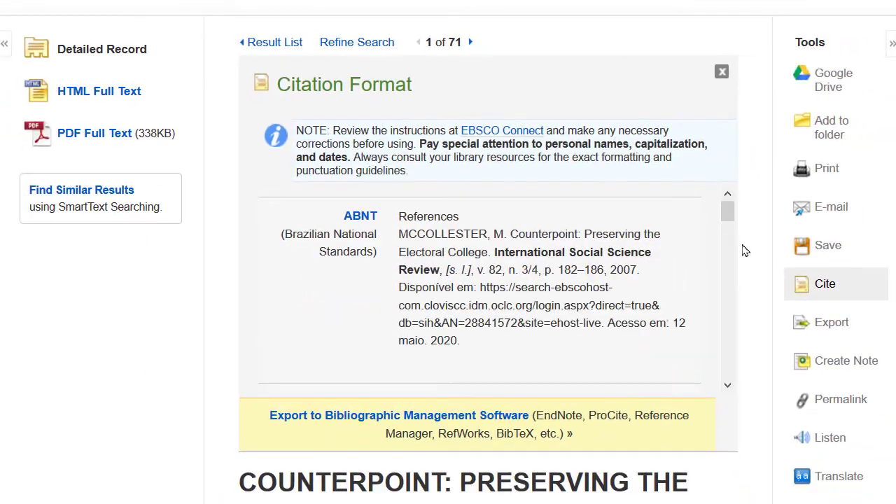
left_click_drag(730, 215, 730, 238)
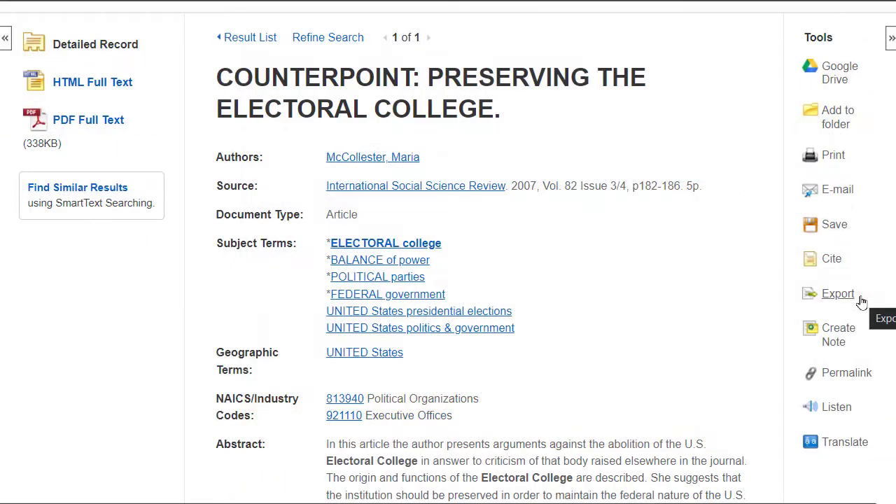
- Show the article's Export Manager formats, then scroll the Clovis library page with hours and Ask a Librarian
left_click(861, 300)
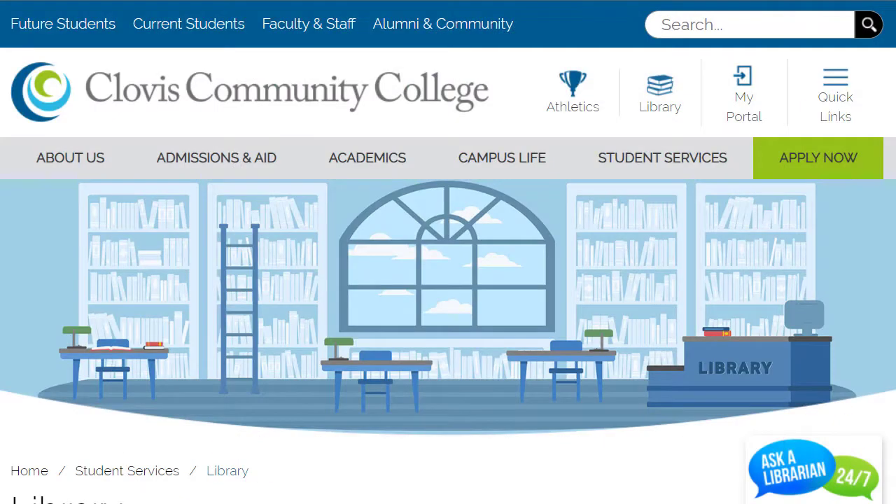
scroll(448, 252, "down", 8)
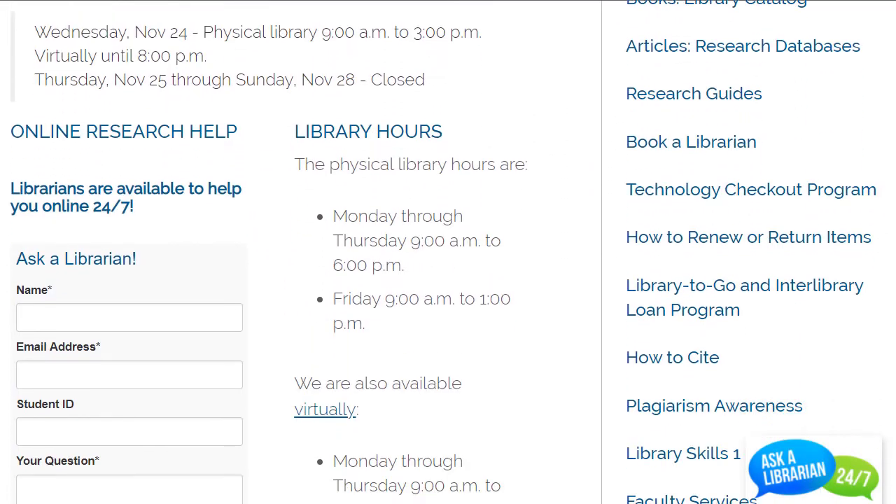